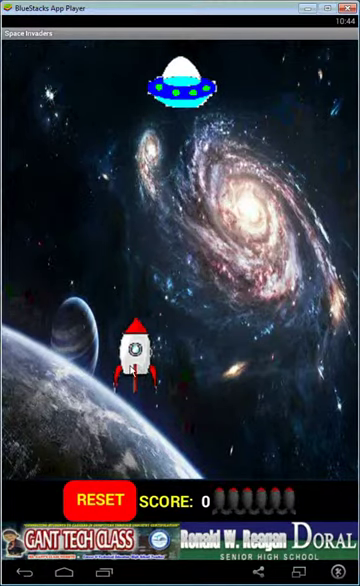
Step: Slide the rocket left along the bottom of the Space Invaders screen
mouse_move(132, 380)
mouse_down()
mouse_move(287, 351)
mouse_move(62, 365)
mouse_move(237, 365)
mouse_move(88, 361)
mouse_move(217, 361)
mouse_move(47, 318)
mouse_up()
Step: Steer the rocket beneath the UFO and fire four missiles, landing two hits
click(67, 347)
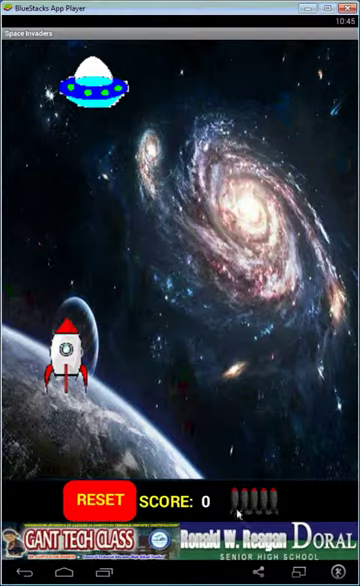
mouse_move(74, 352)
mouse_down()
mouse_move(291, 343)
mouse_move(282, 340)
mouse_up()
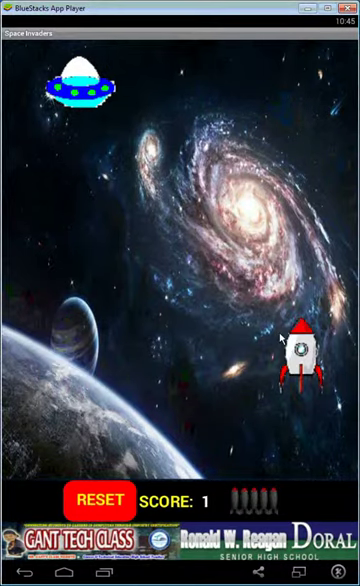
drag(308, 360, 200, 358)
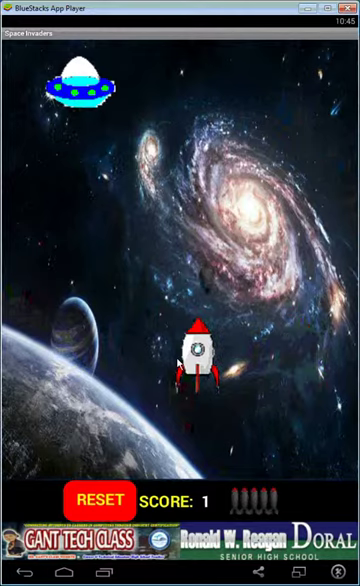
click(200, 358)
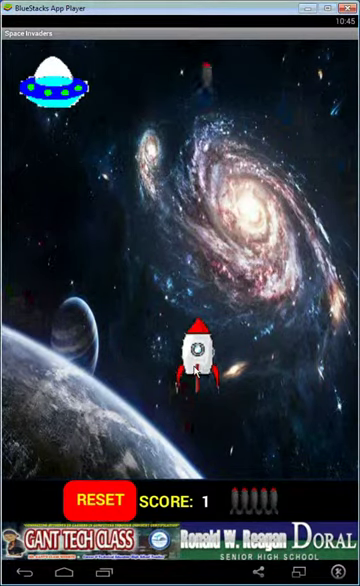
click(197, 374)
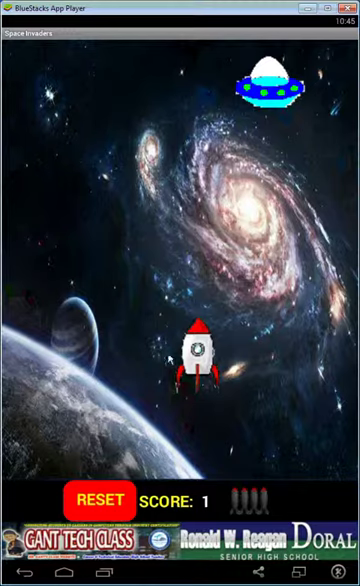
drag(170, 358, 159, 358)
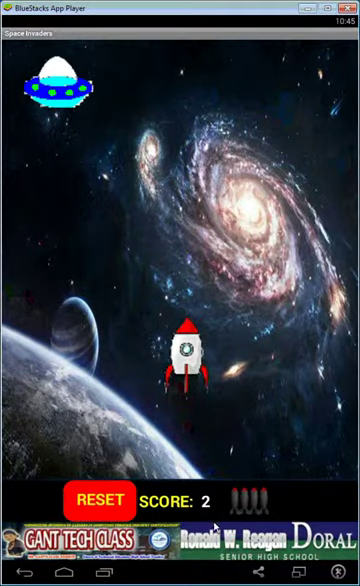
drag(185, 348, 64, 322)
click(74, 334)
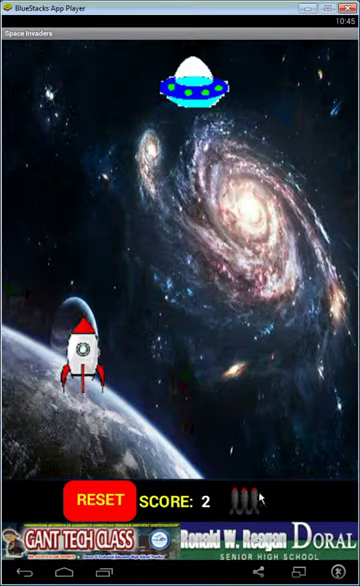
Step: Fire the last missiles from several positions until 'Out of Ammunition' appears, score staying 2
click(325, 375)
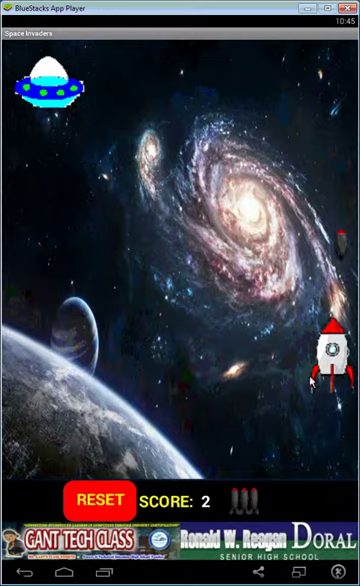
drag(300, 380, 120, 374)
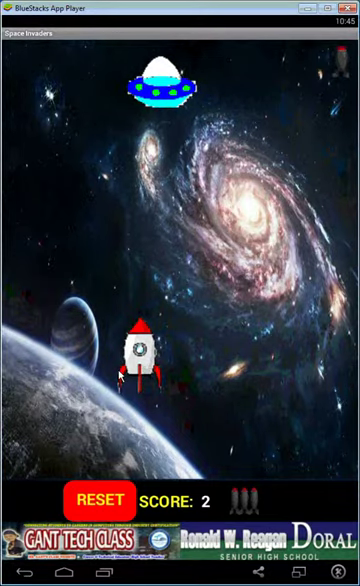
drag(120, 380, 90, 372)
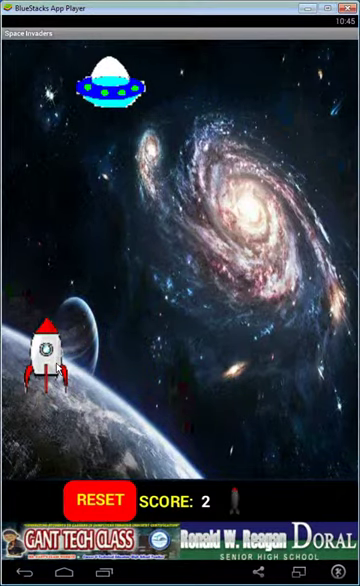
drag(45, 360, 222, 365)
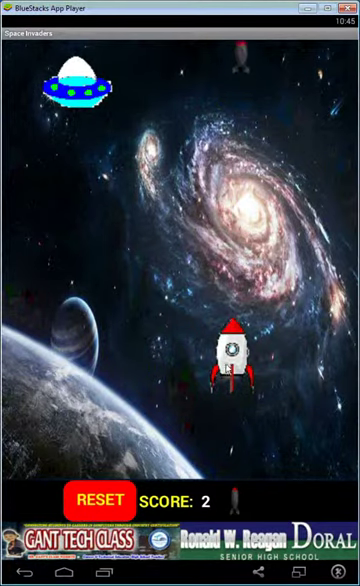
click(218, 440)
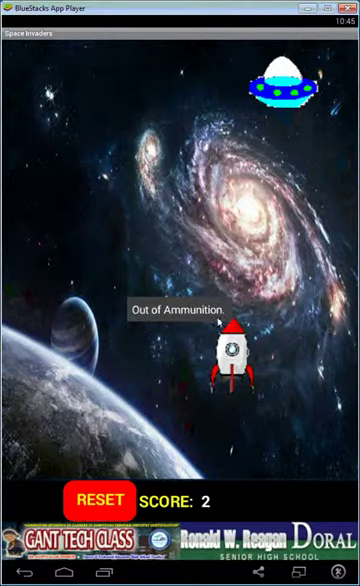